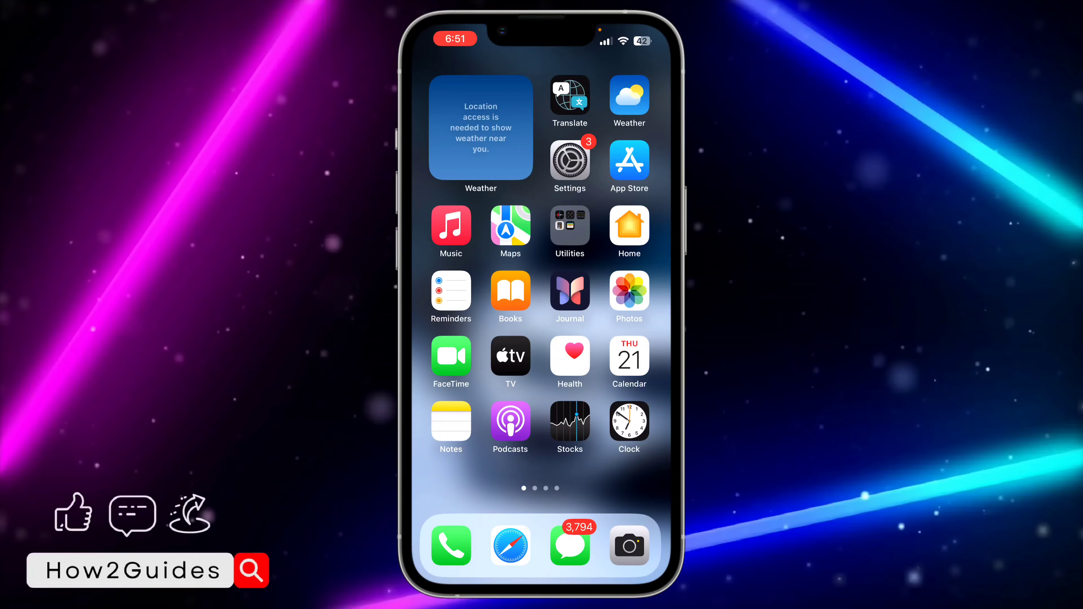
Go to WhatsApp's Settings tab and open the Account page
click(569, 161)
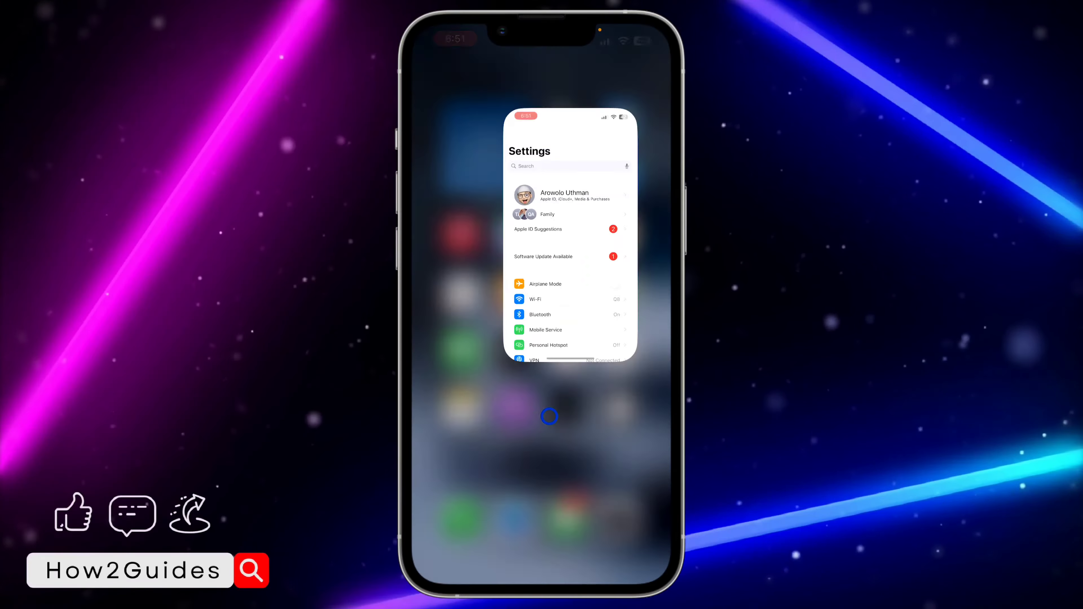
click(549, 416)
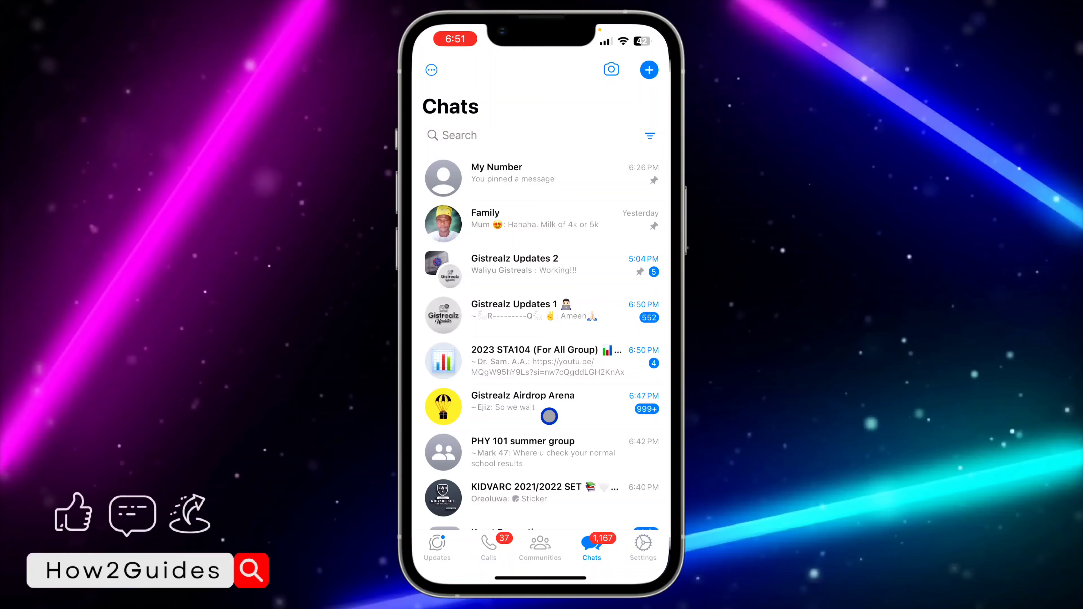
click(643, 547)
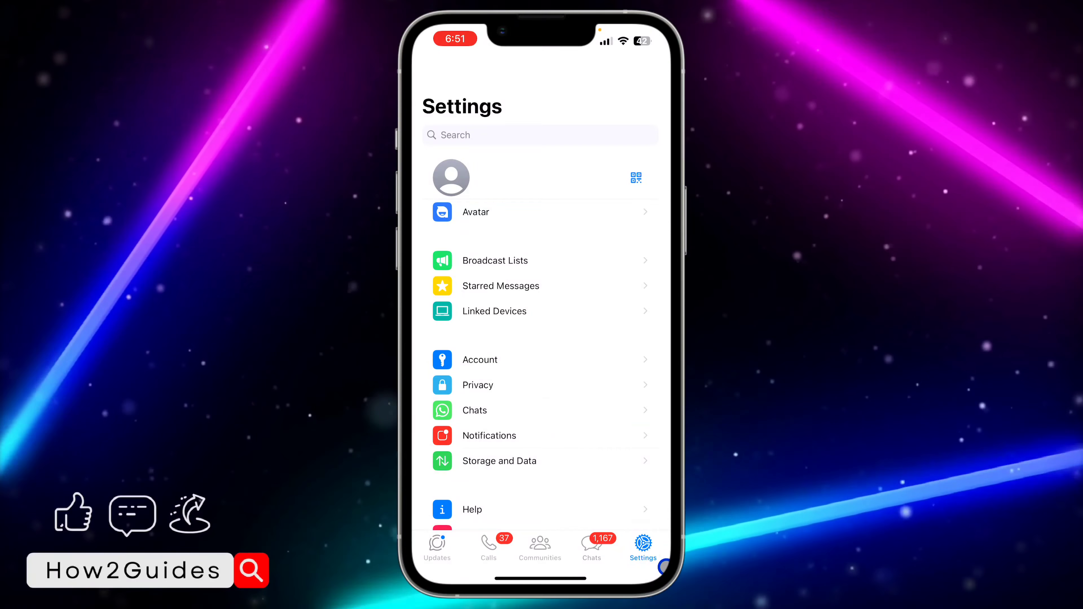
click(563, 362)
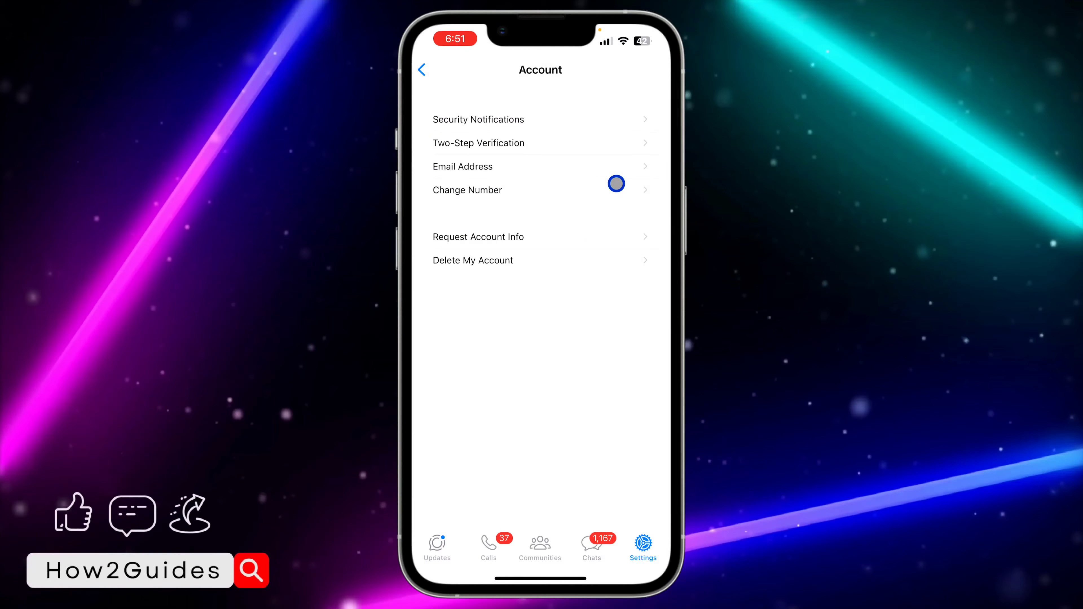
Enter the Gmail account email on Add Your Email and submit it to receive a verification code
click(553, 169)
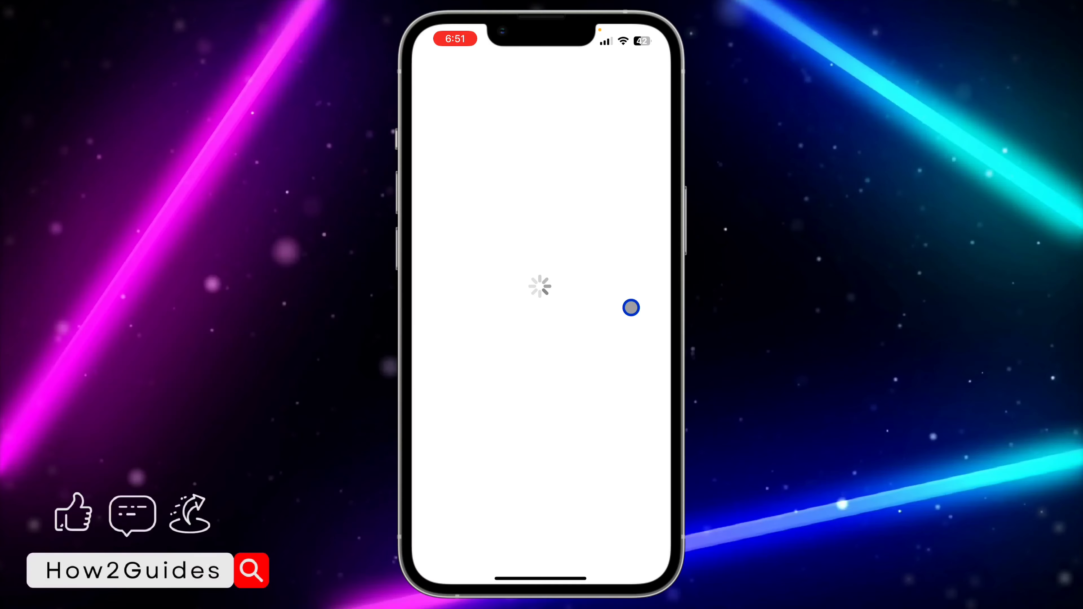
click(522, 173)
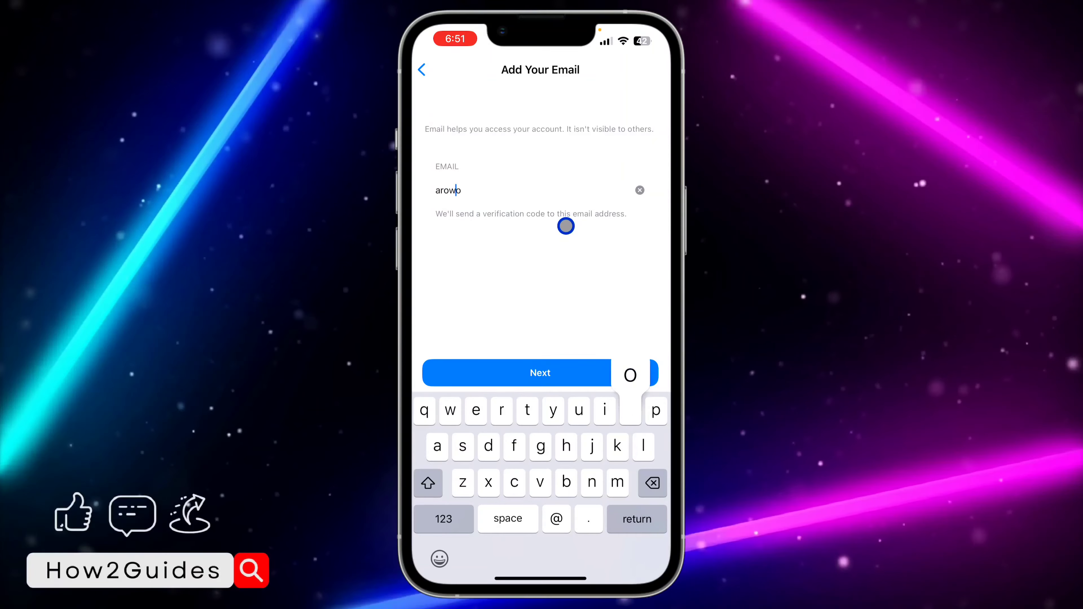
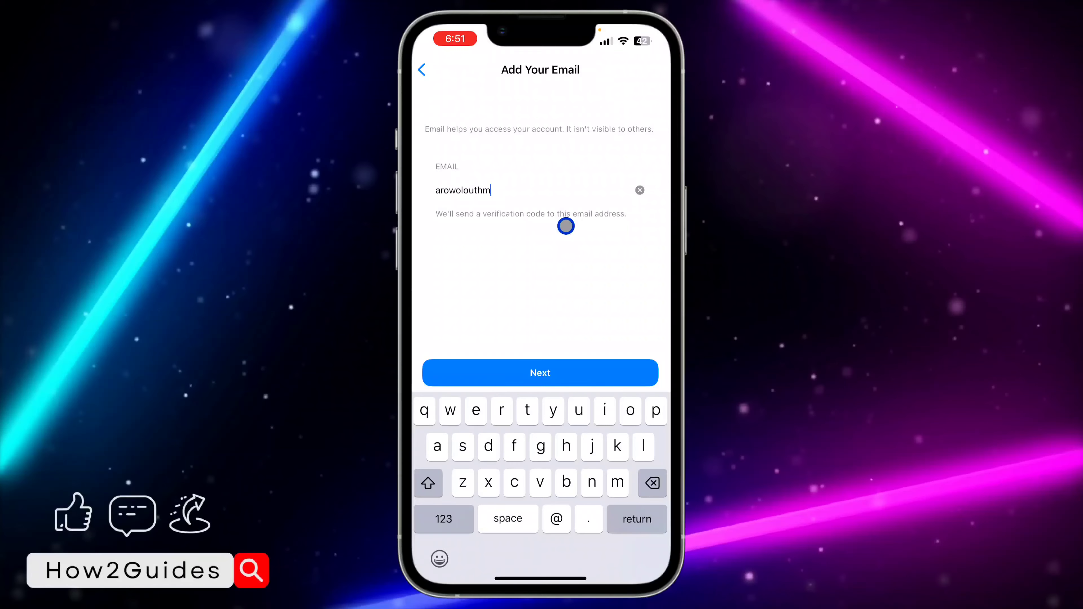
click(444, 519)
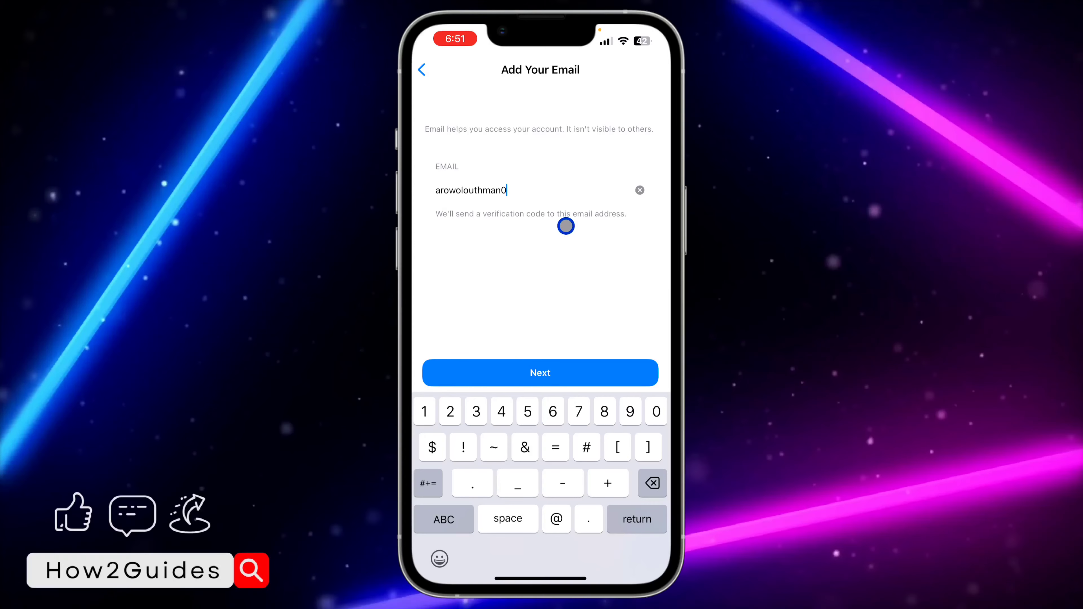
text(@g)
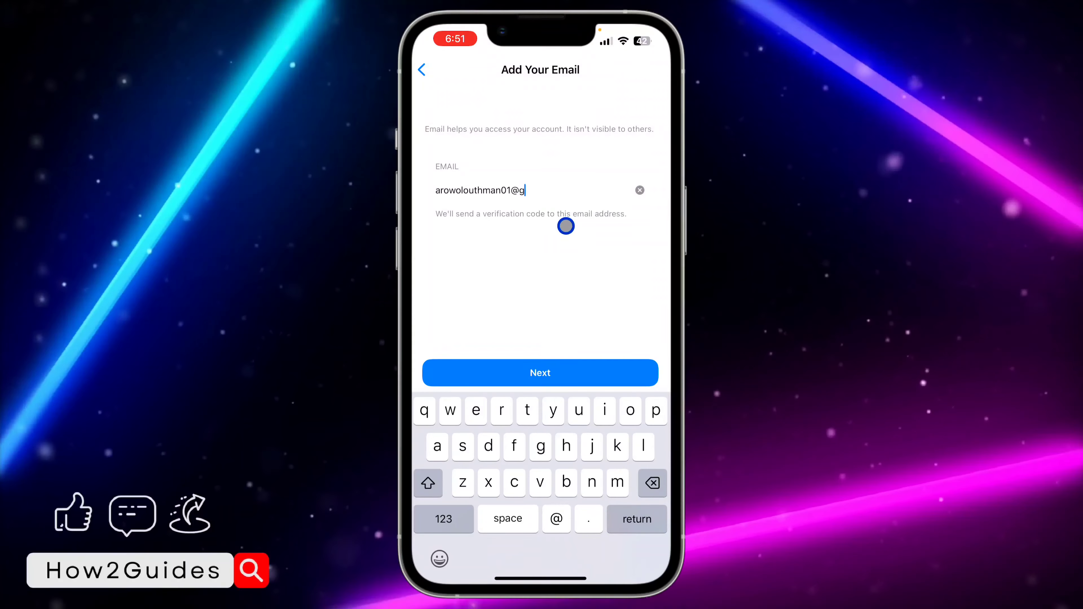
text(mai)
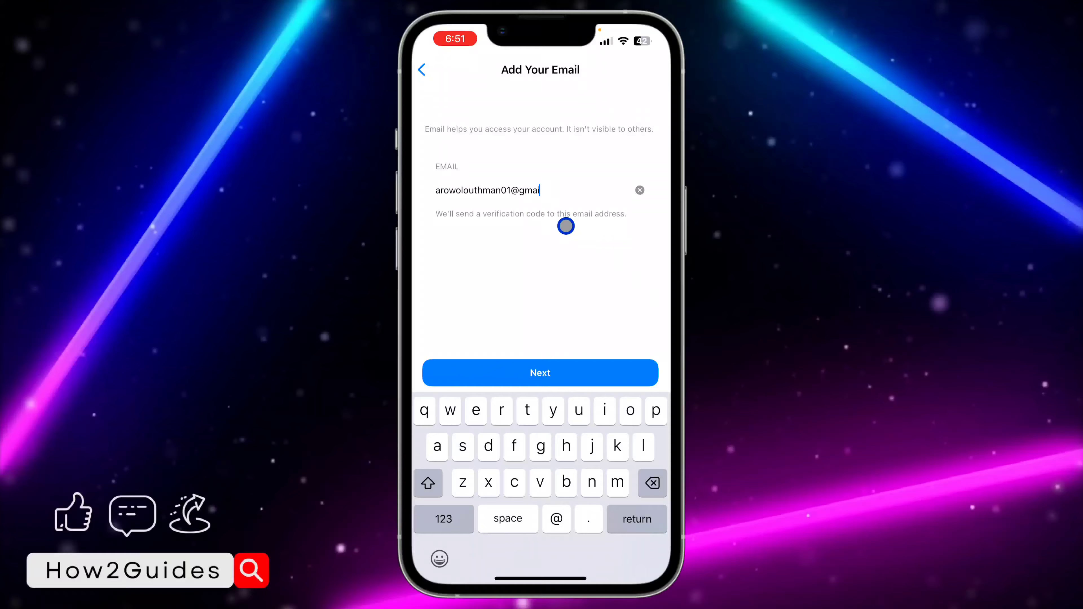
text(l.com)
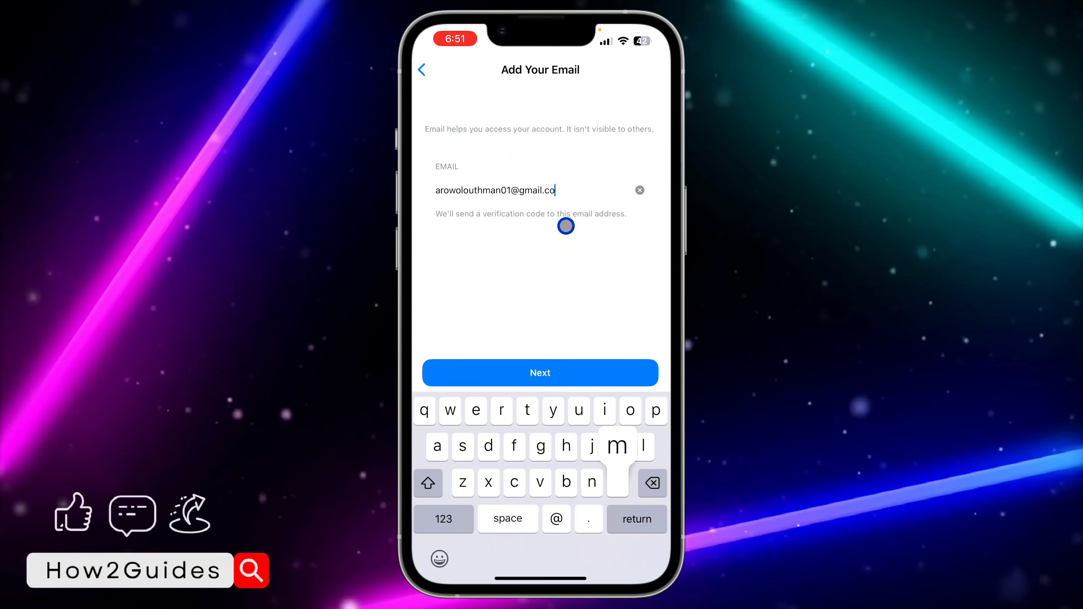
key(Return)
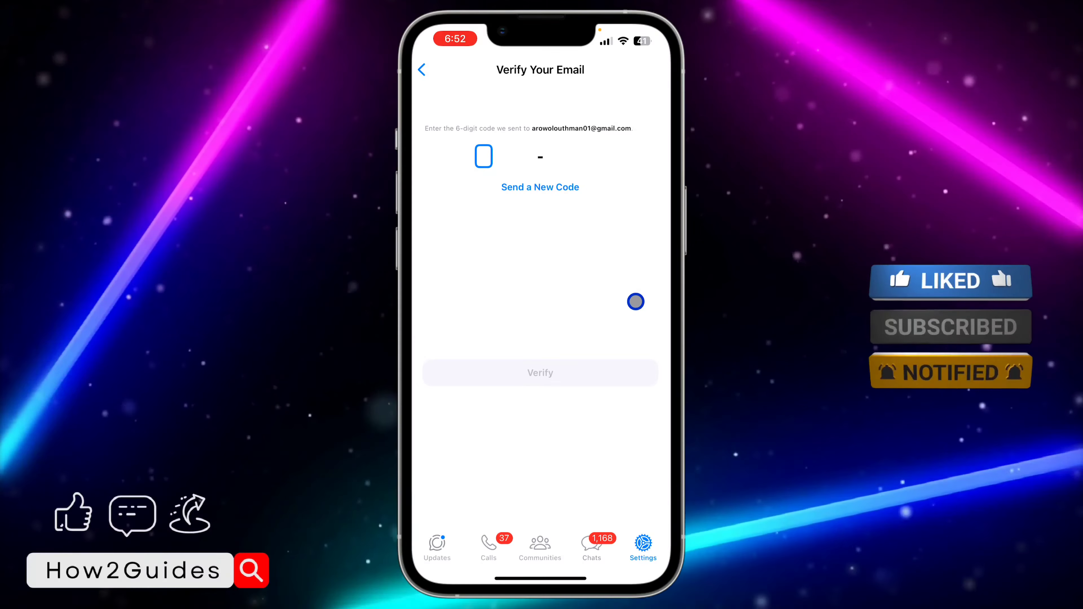
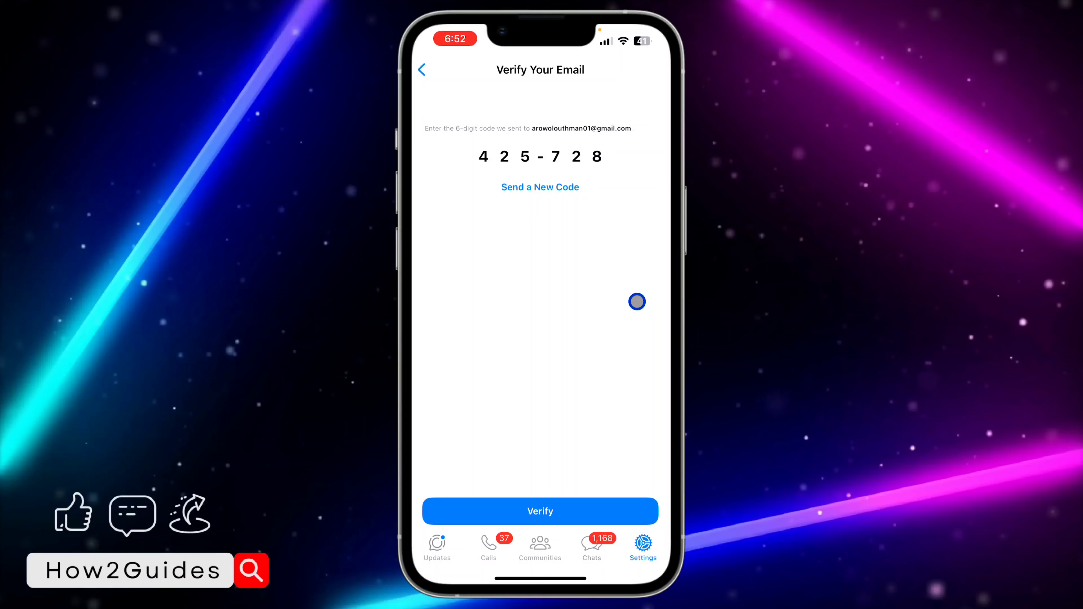
Enter the 6-digit code from the verification email and verify the address
click(618, 508)
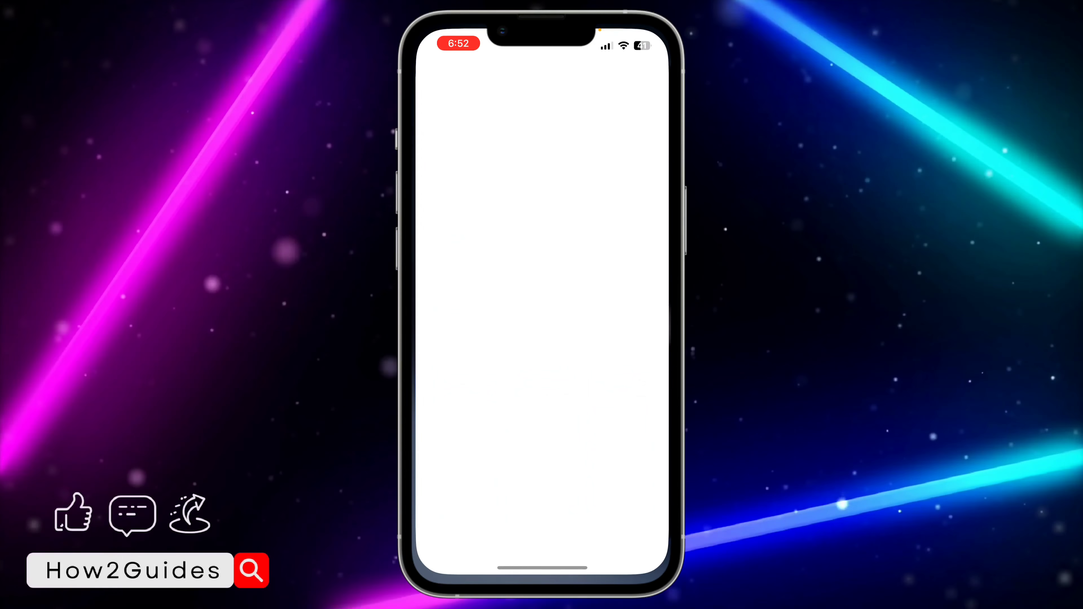
Search the App Store for 'whatsapp' and open the WhatsApp Messenger page to check for updates
click(510, 108)
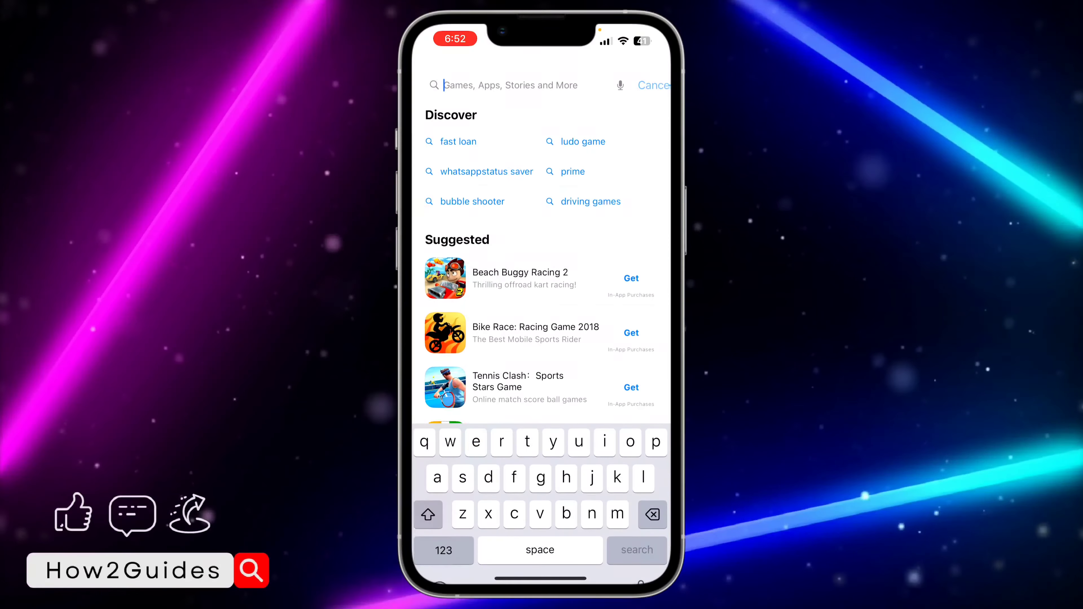
text(whatsapp)
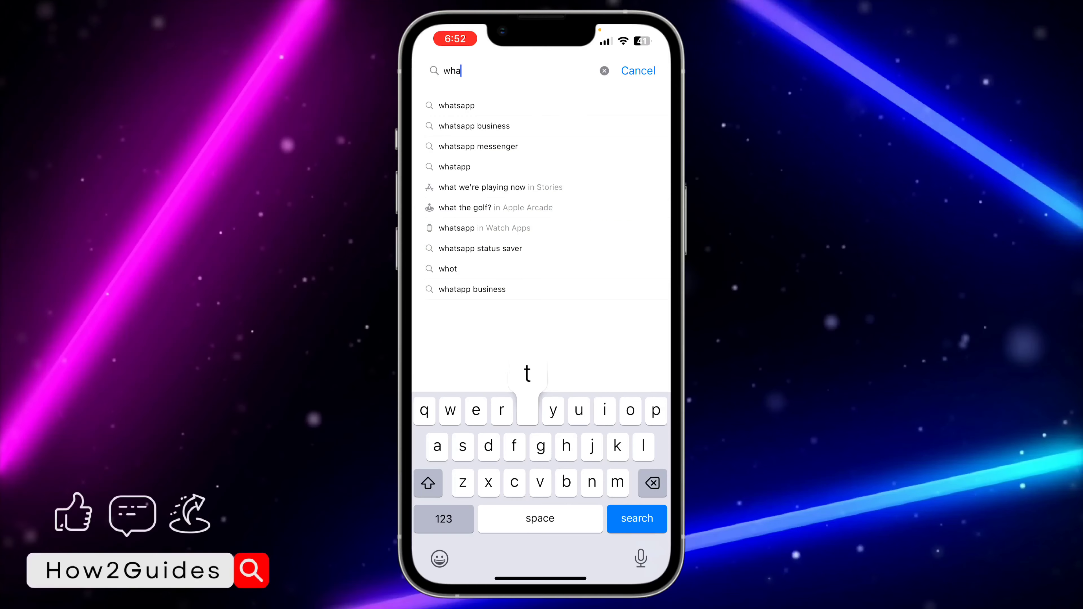
key(Return)
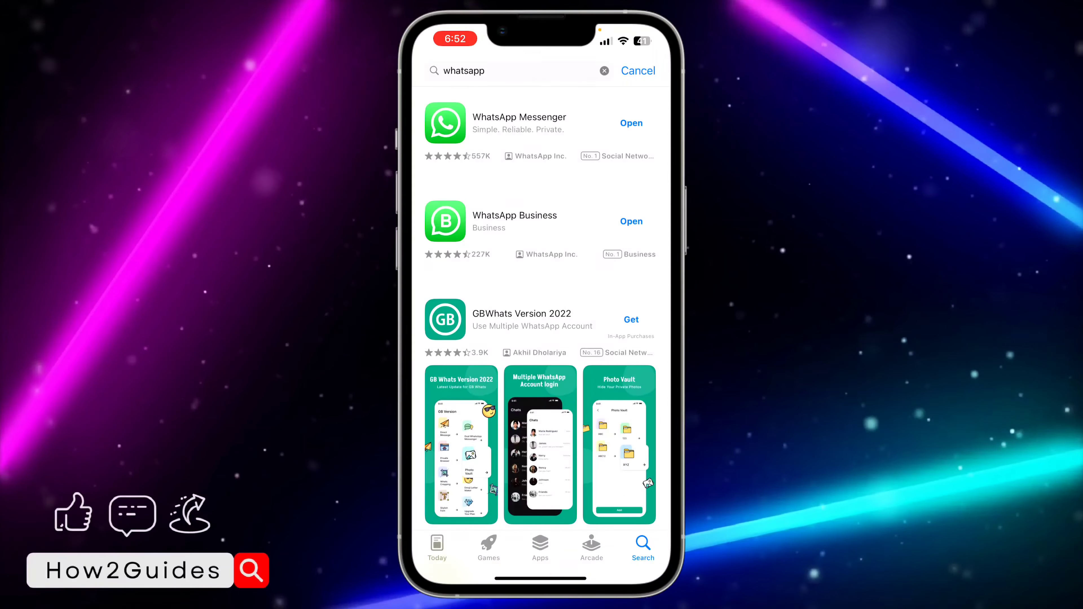
click(520, 122)
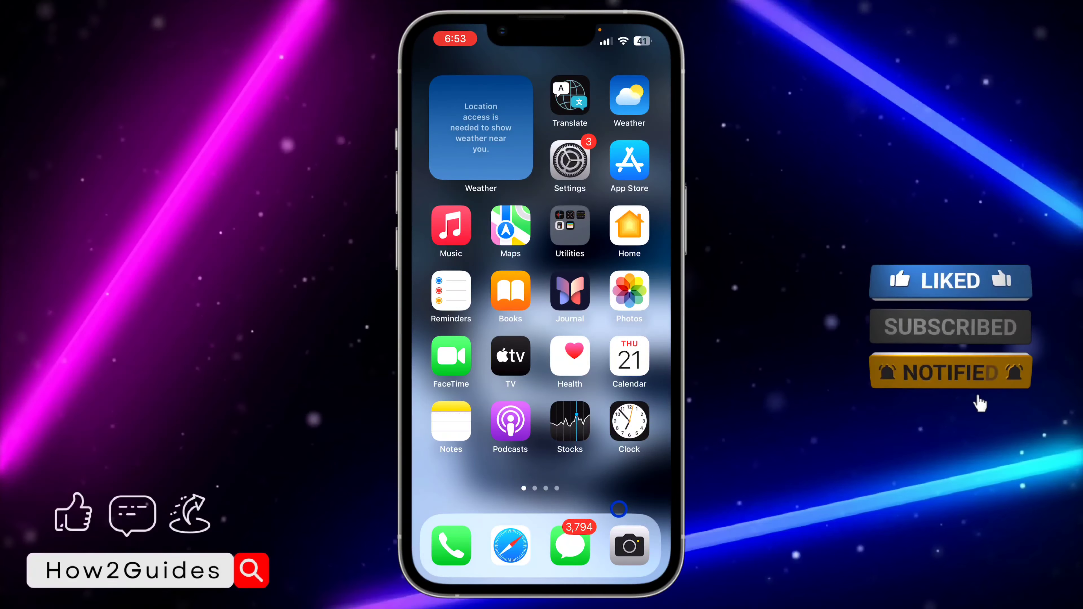
Open General > iPhone Storage and scroll to the app list showing WhatsApp at 2.42 GB
click(570, 160)
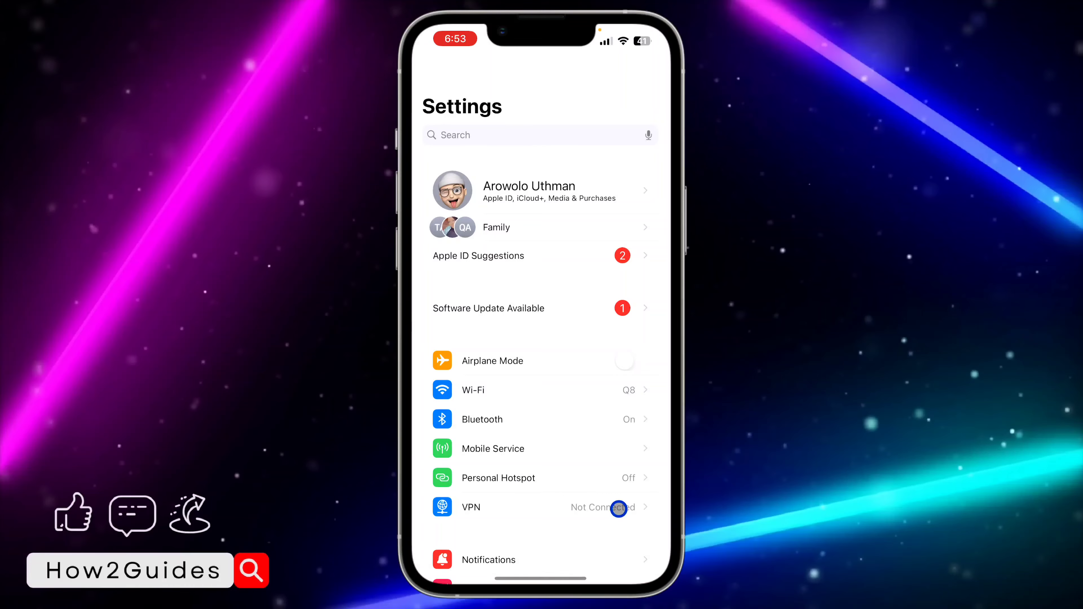
mouse_move(614, 510)
mouse_down()
mouse_move(598, 273)
mouse_move(611, 216)
mouse_up()
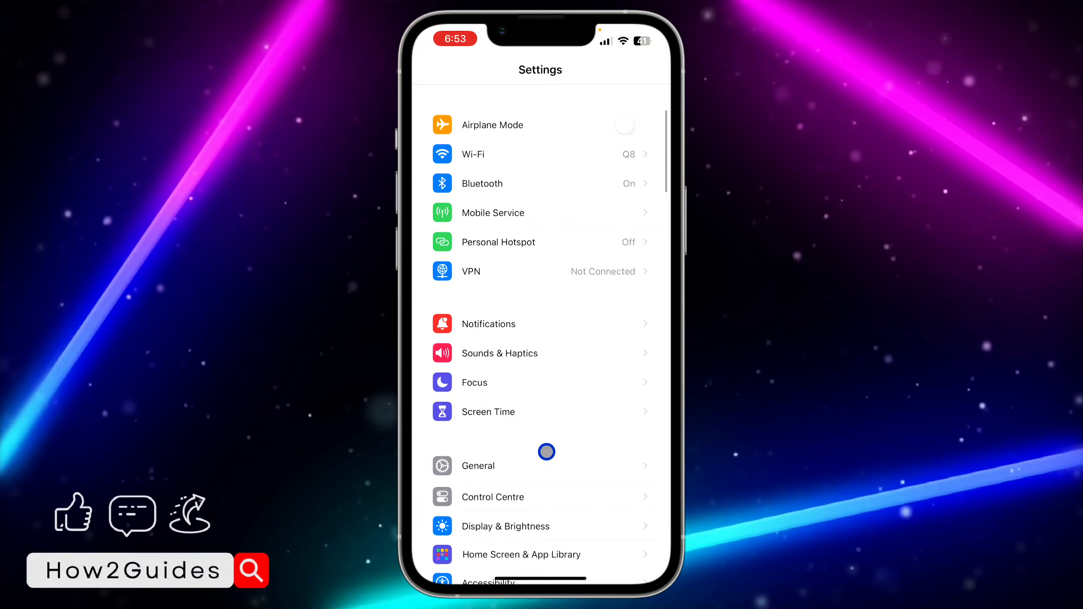
click(537, 460)
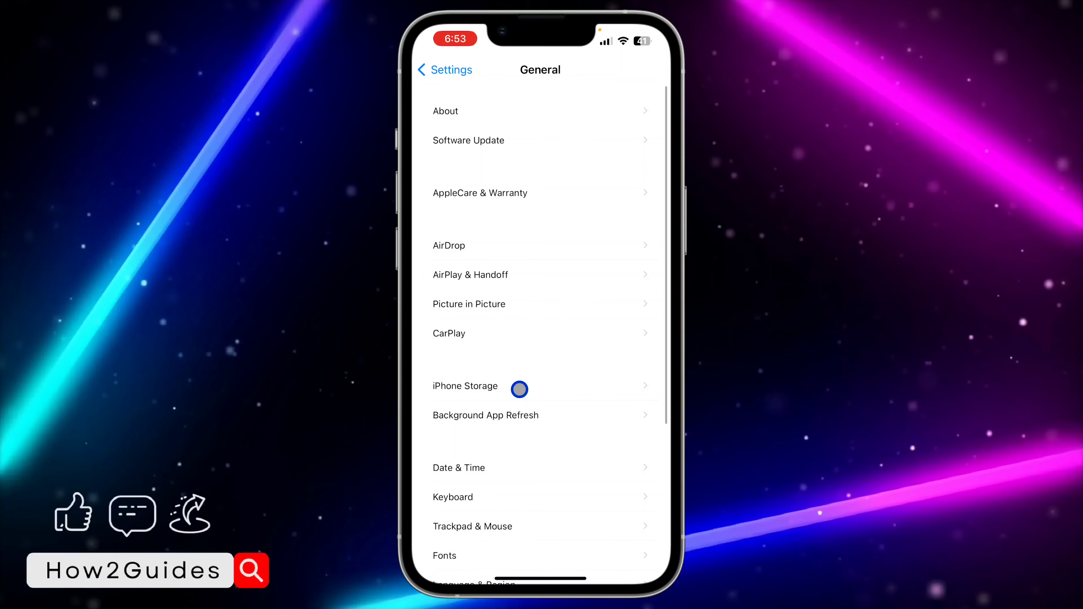
click(520, 389)
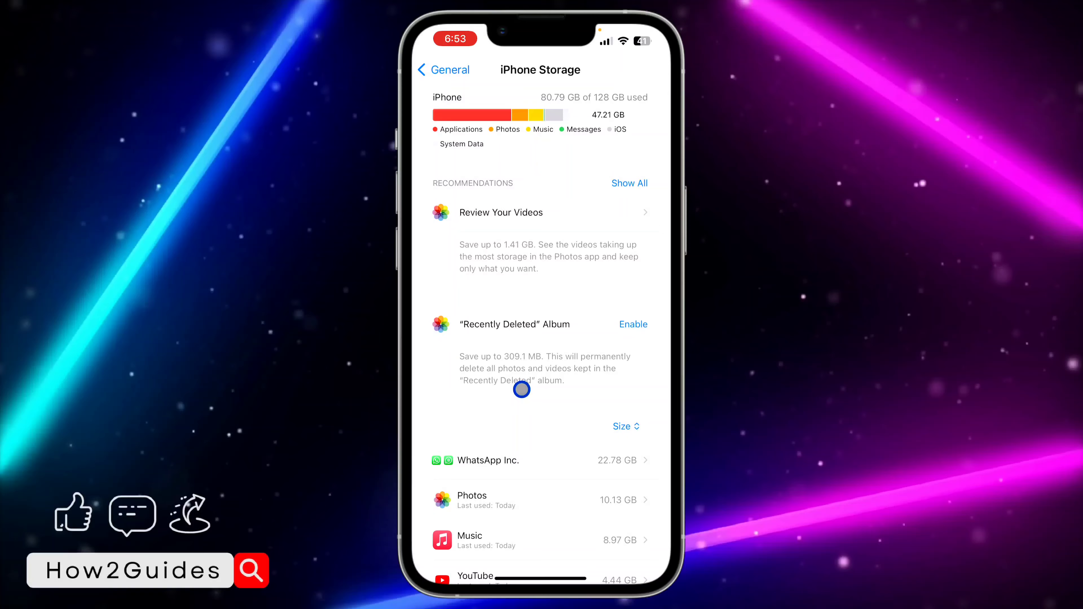
drag(536, 426, 549, 322)
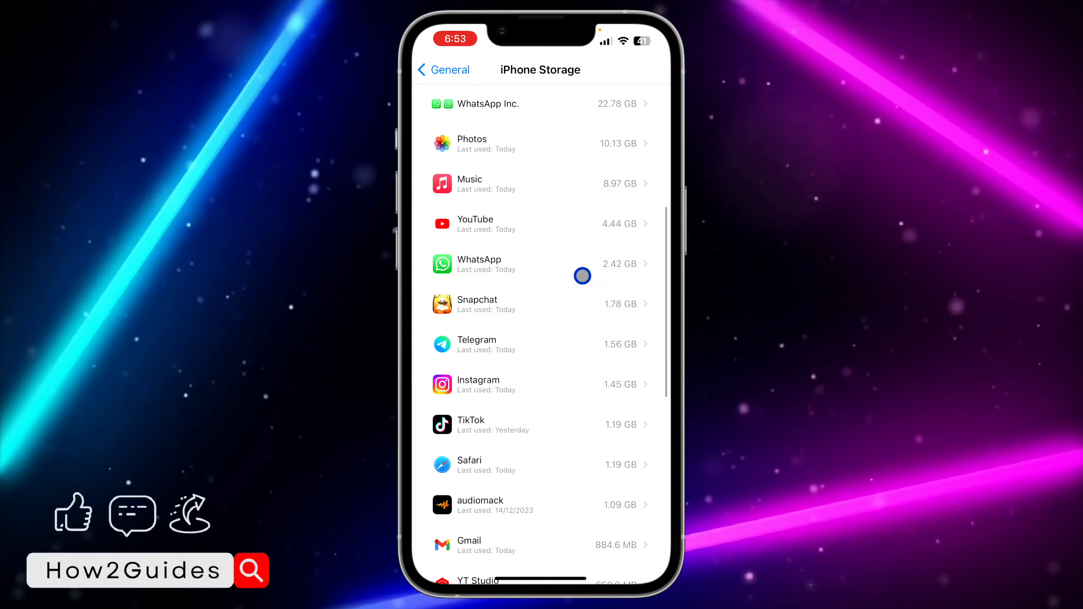
Open WhatsApp's storage details (172.2 MB app, 2.25 GB data) and cancel the Offload App prompt
click(584, 270)
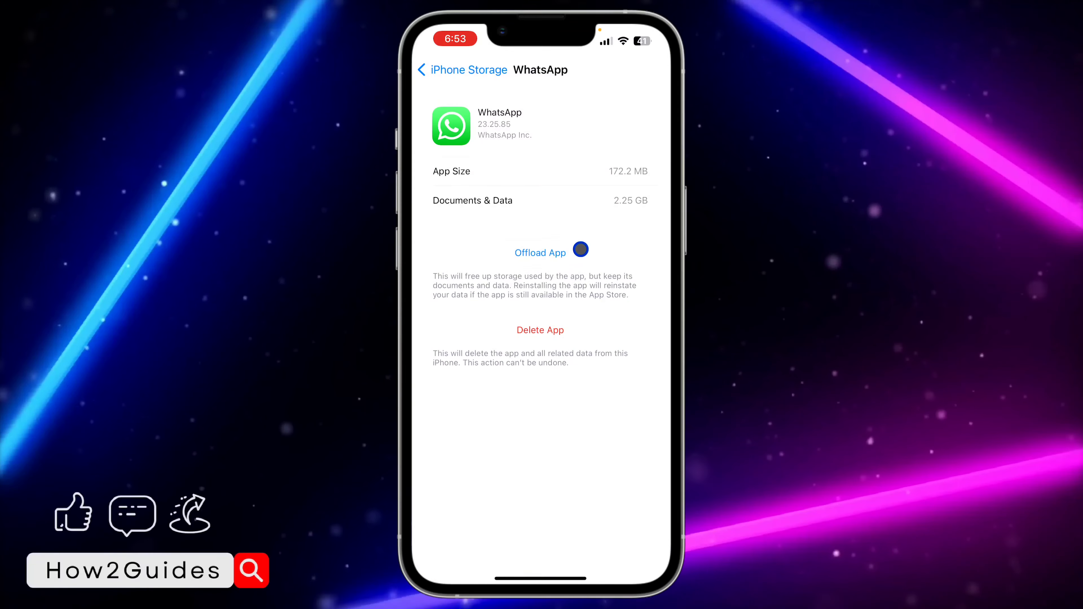
click(579, 248)
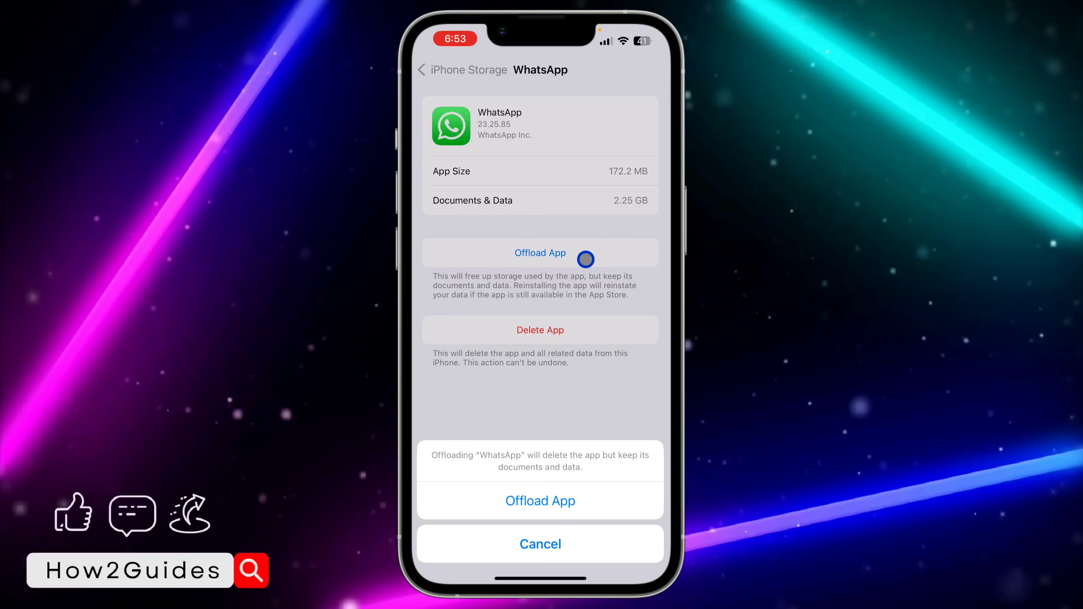
click(586, 259)
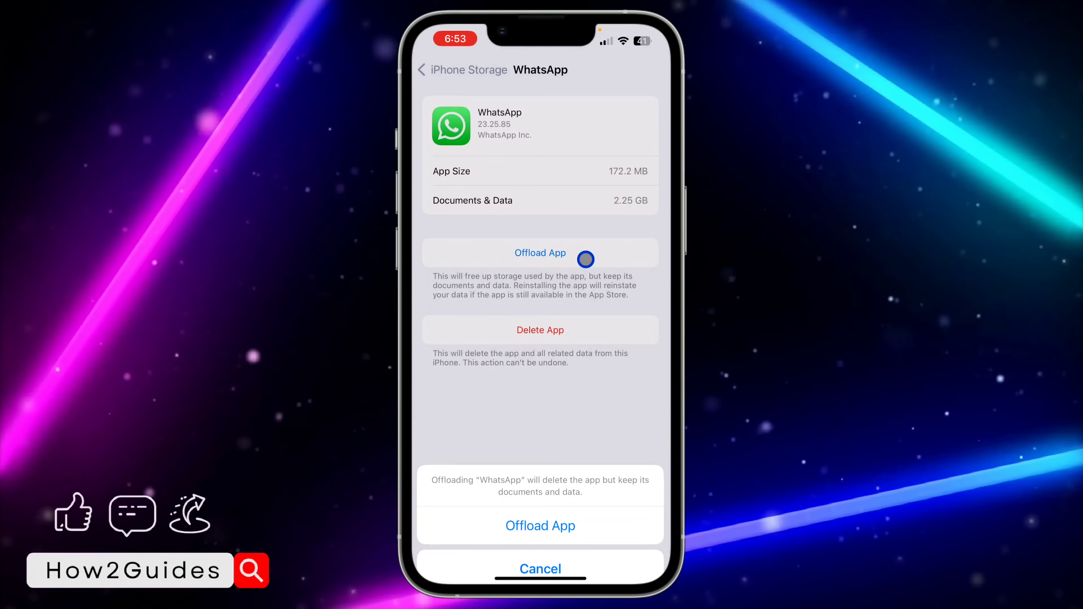
click(585, 259)
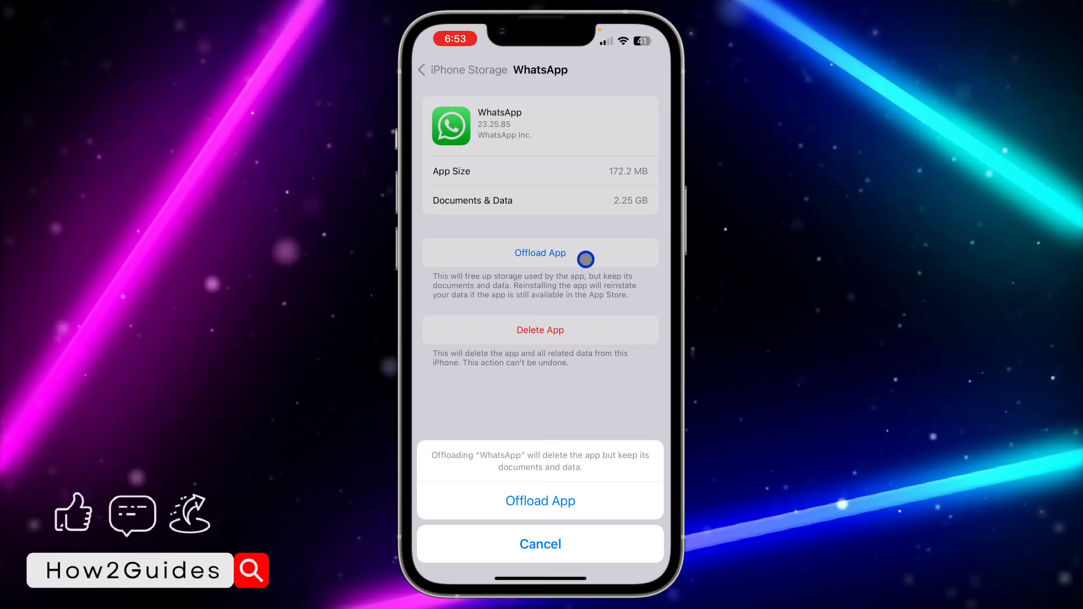
click(585, 258)
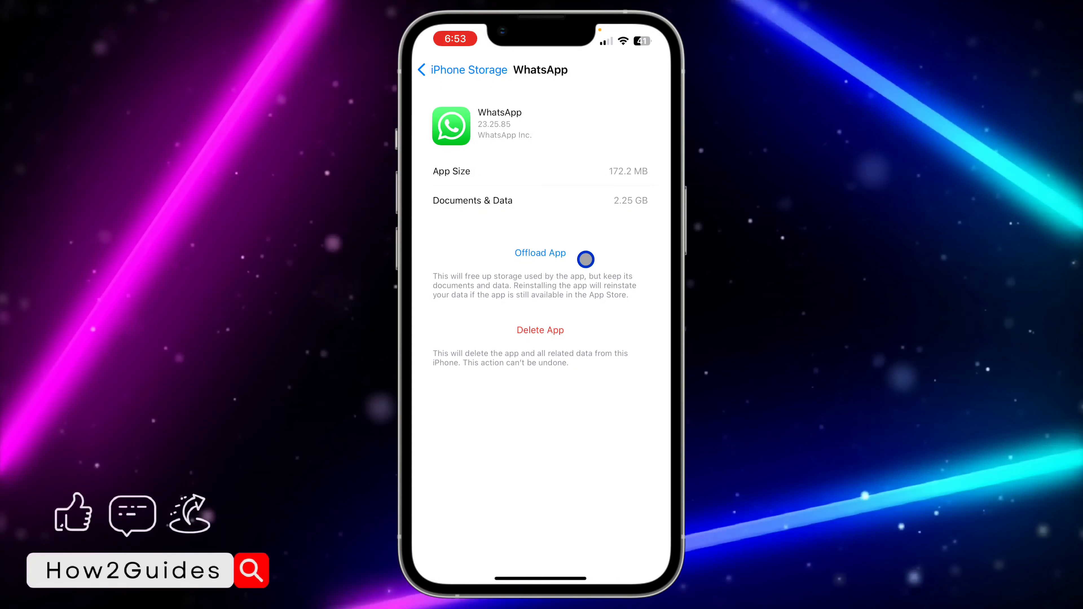